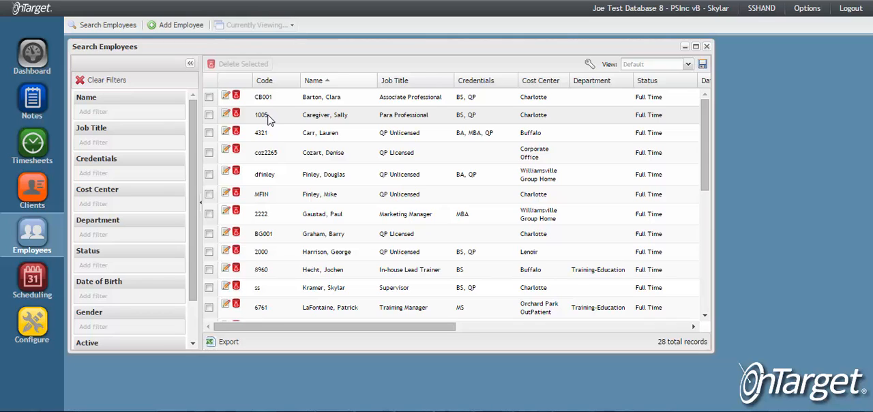
Check which cost centers are enabled in the account options.
{"action": "left_click", "coordinate": [803, 17]}
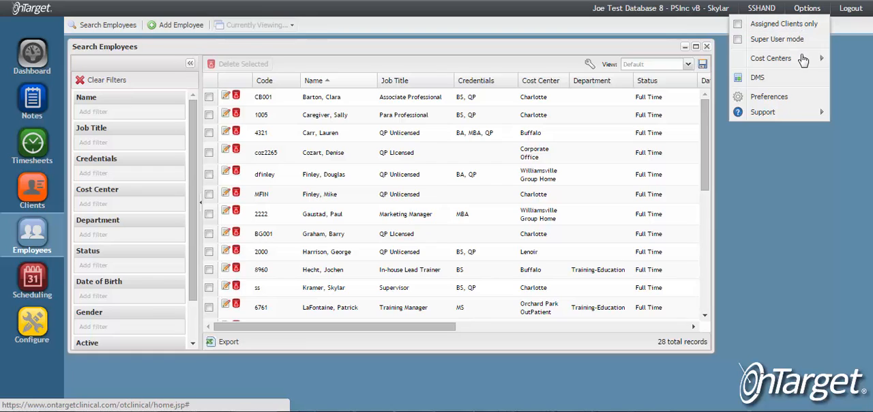
{"action": "mouse_move", "coordinate": [804, 60]}
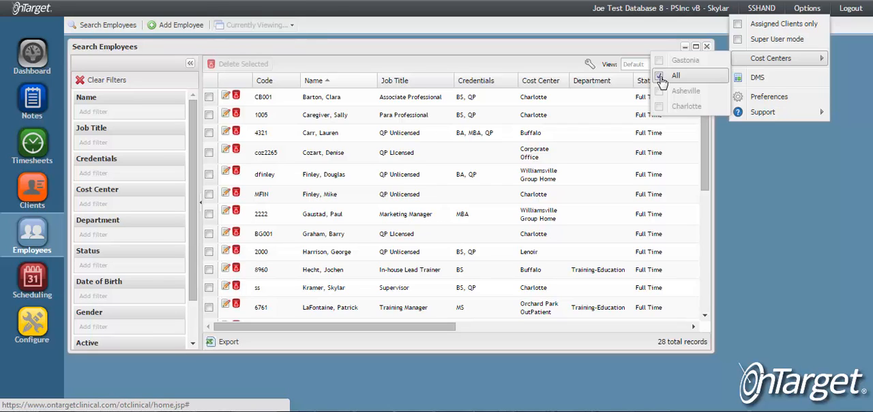
{"action": "left_click", "coordinate": [746, 145]}
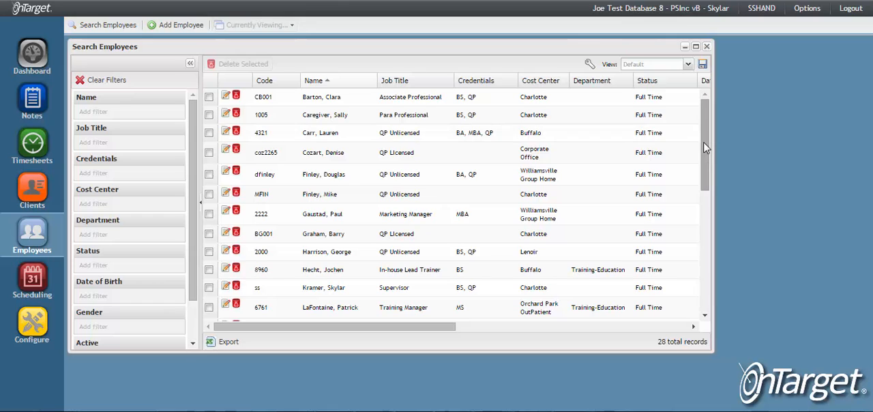
Filter the employee list by cost center with the two filter values "ash" and "Char".
{"action": "left_click_drag", "start_coordinate": [705, 143], "coordinate": [712, 100]}
{"action": "left_click", "coordinate": [122, 113]}
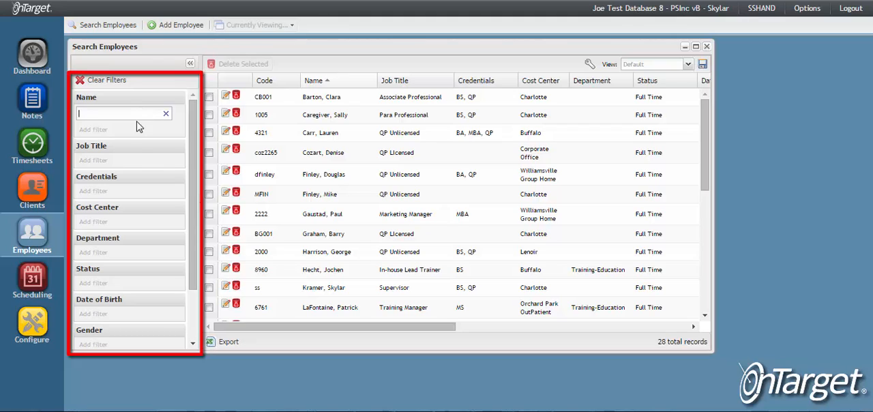
{"action": "left_click", "coordinate": [124, 203]}
{"action": "left_click", "coordinate": [125, 205]}
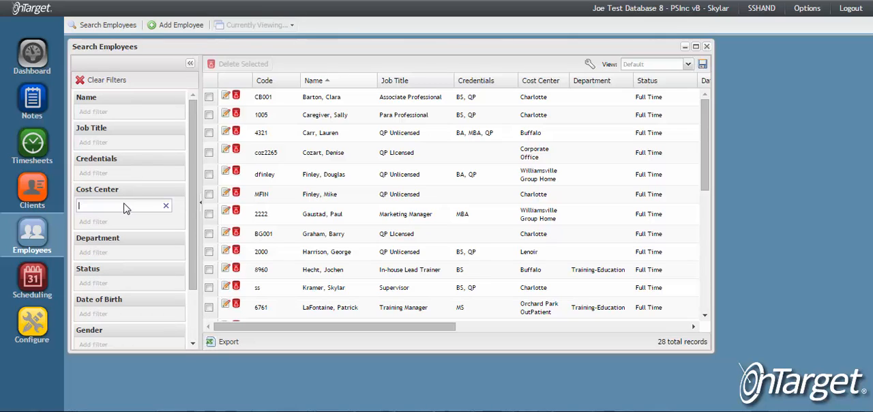
{"action": "type", "text": "ash"}
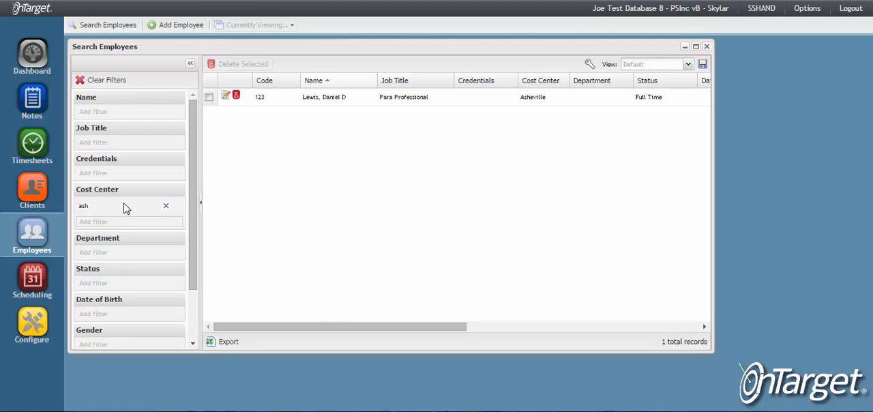
{"action": "type", "text": "Chart"}
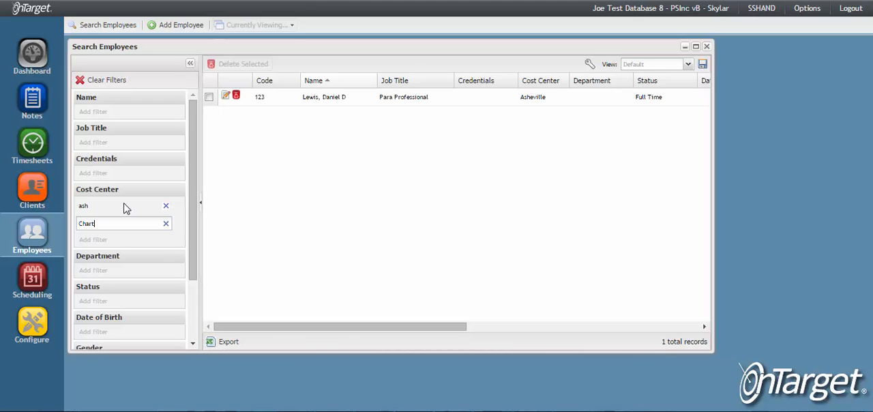
{"action": "key", "text": "BackSpace"}
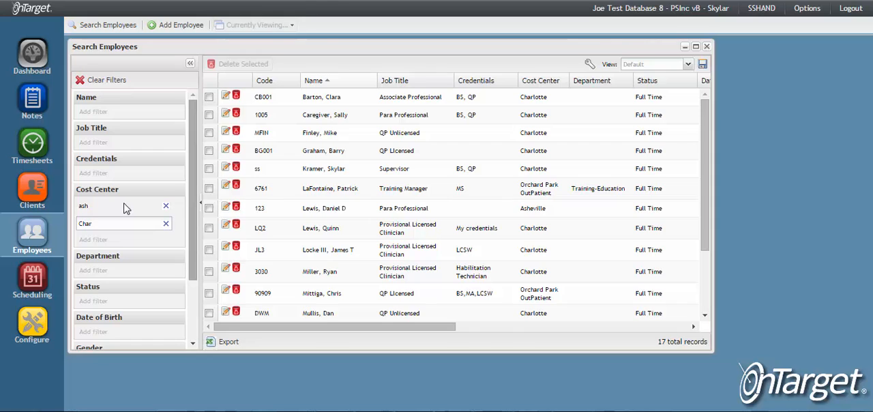
{"action": "key", "text": "Return"}
Try filtering the employees by the department "Training", and remove that department filter again.
{"action": "scroll", "coordinate": [123, 208], "scroll_direction": "down", "scroll_amount": 3}
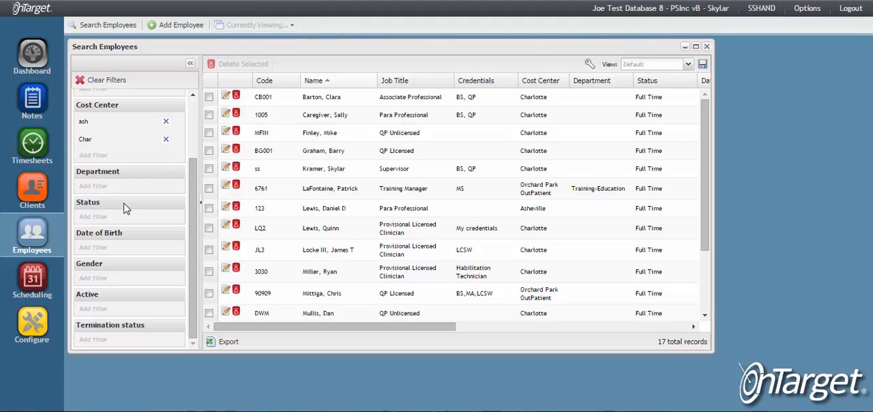
{"action": "left_click", "coordinate": [124, 186]}
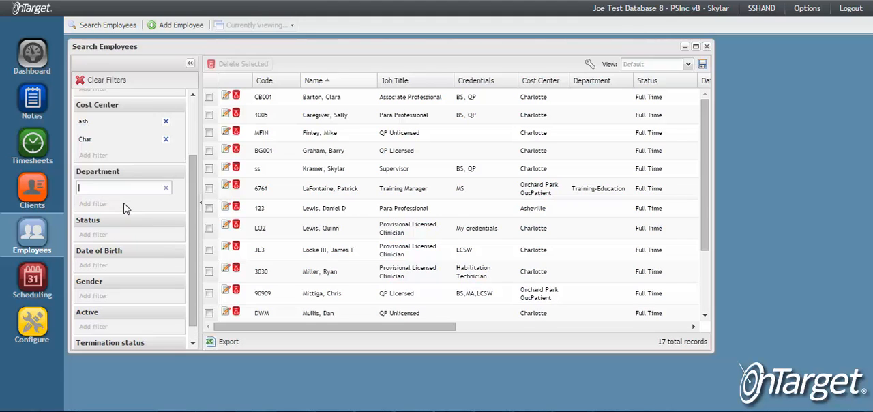
{"action": "type", "text": "Training"}
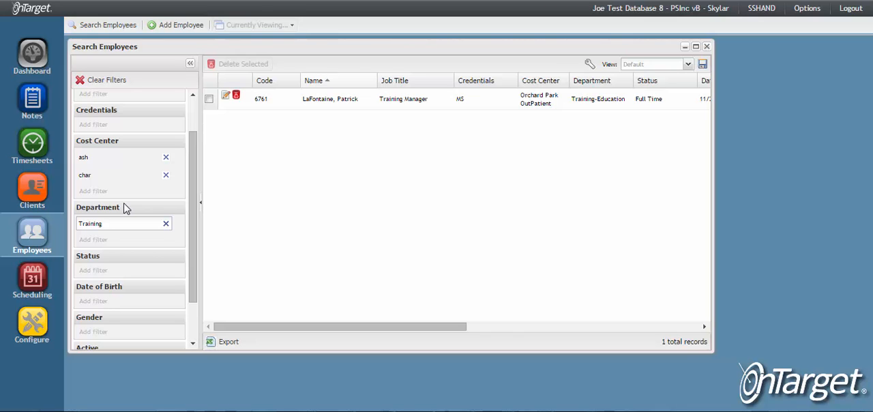
{"action": "left_click", "coordinate": [166, 223]}
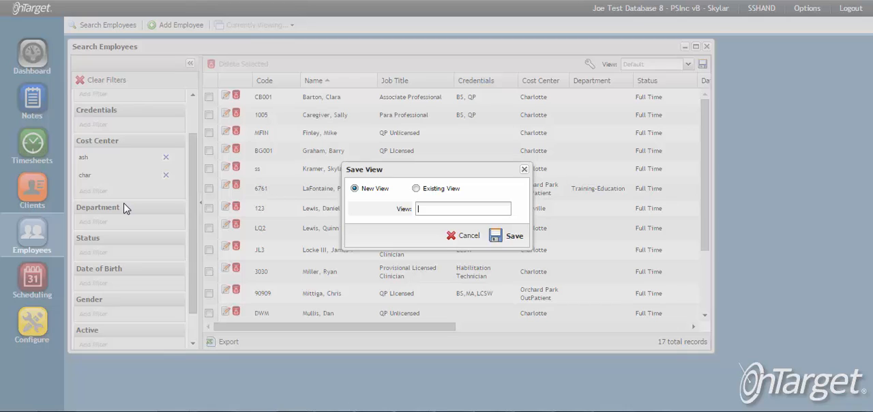
Save the filtered employee list as a new view named "AVL and CLT Cost Centers".
{"action": "type", "text": "AVL and CLT Cost Centers"}
{"action": "key", "text": "Return"}
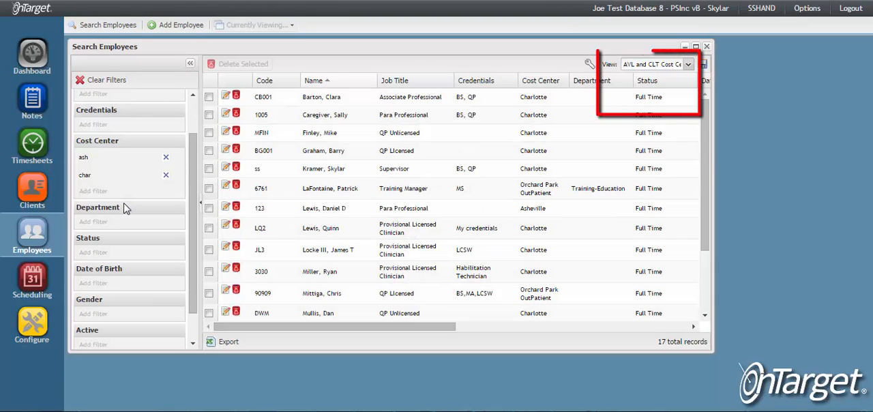
Review the saved views in the view editor and switch the employee list to the System Default view.
{"action": "key", "text": "Down"}
{"action": "key", "text": "Escape"}
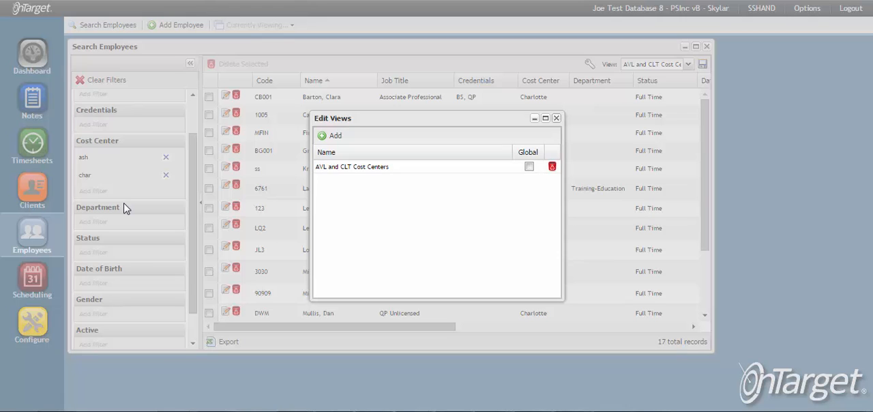
{"action": "left_click", "coordinate": [557, 118]}
{"action": "left_click", "coordinate": [688, 64]}
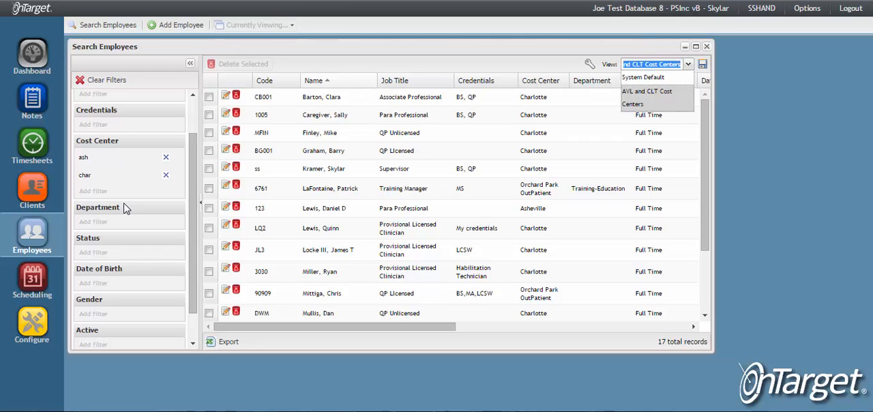
{"action": "left_click", "coordinate": [642, 77]}
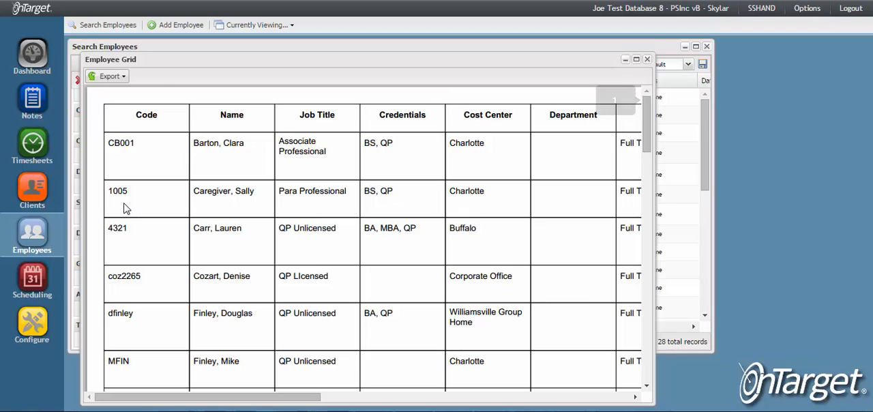
Export the employee grid as PDF, and select the second employee's row in the search list.
{"action": "left_click", "coordinate": [109, 76]}
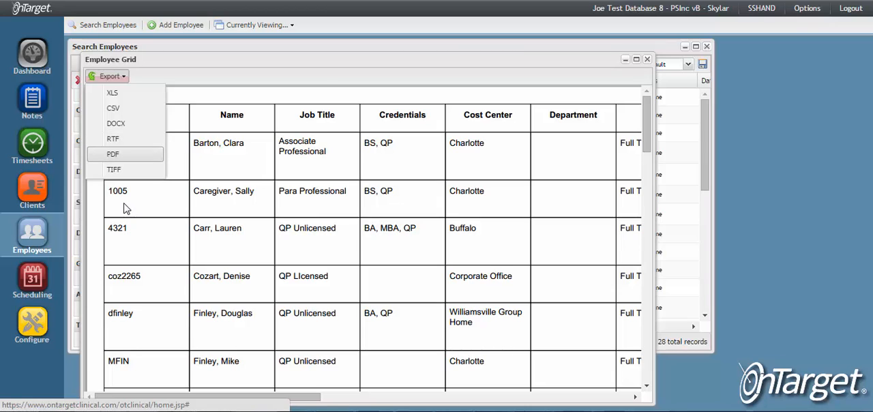
{"action": "left_click", "coordinate": [112, 154]}
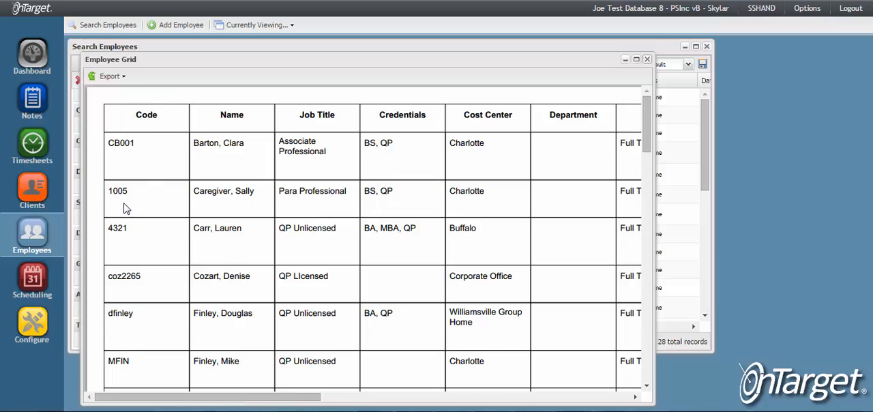
{"action": "left_click", "coordinate": [647, 59]}
{"action": "left_click", "coordinate": [209, 115]}
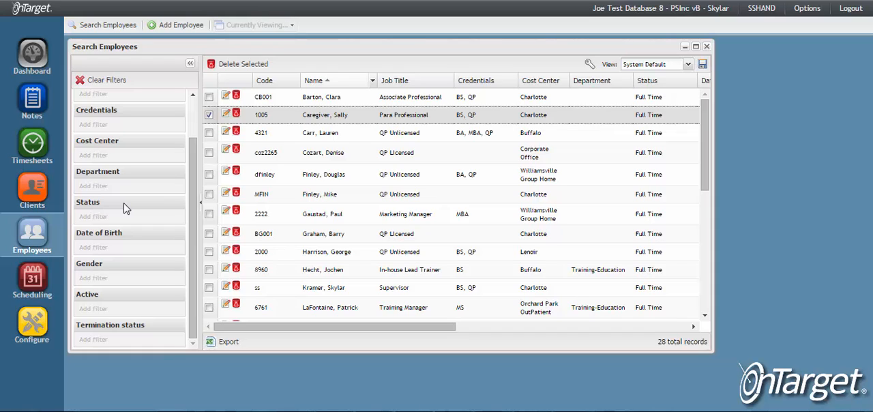
Hide the Code, Status, Date of Birth, Gender, Race and Address columns of the employee list.
{"action": "left_click", "coordinate": [372, 80]}
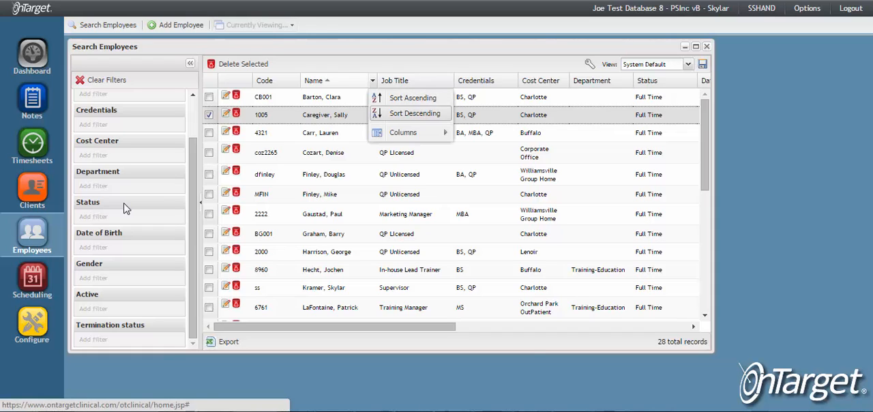
{"action": "mouse_move", "coordinate": [409, 133]}
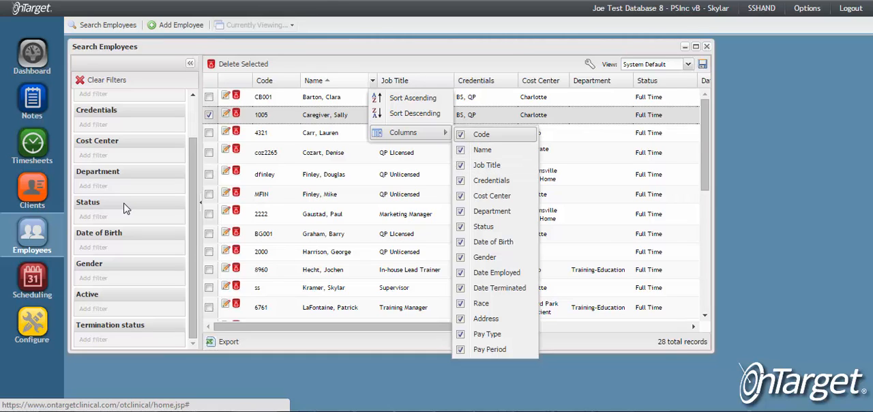
{"action": "left_click", "coordinate": [480, 134]}
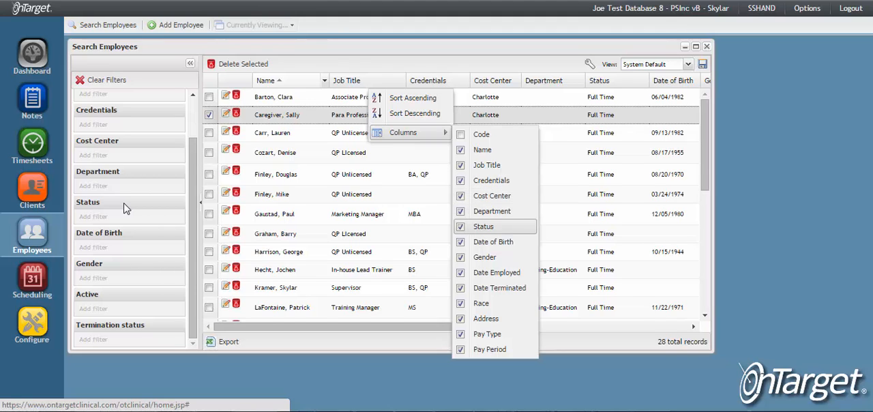
{"action": "left_click", "coordinate": [483, 227]}
{"action": "left_click", "coordinate": [493, 241]}
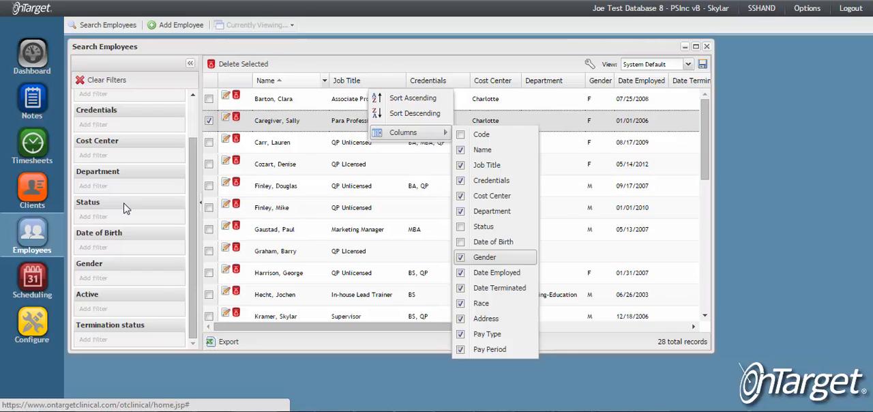
{"action": "left_click", "coordinate": [484, 257]}
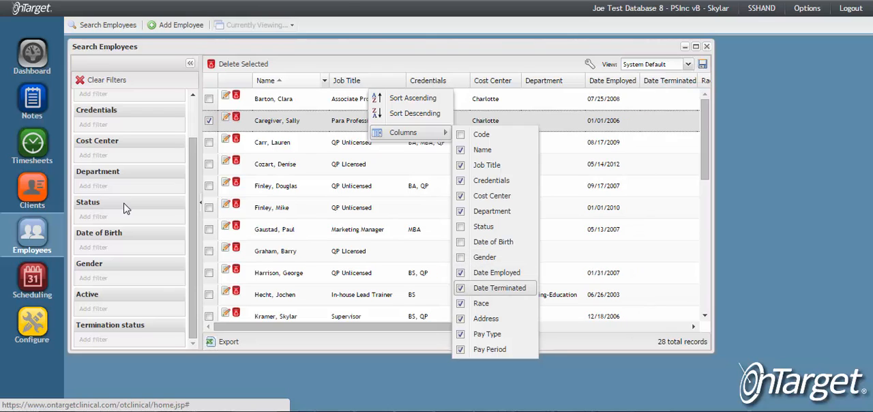
{"action": "left_click", "coordinate": [481, 302]}
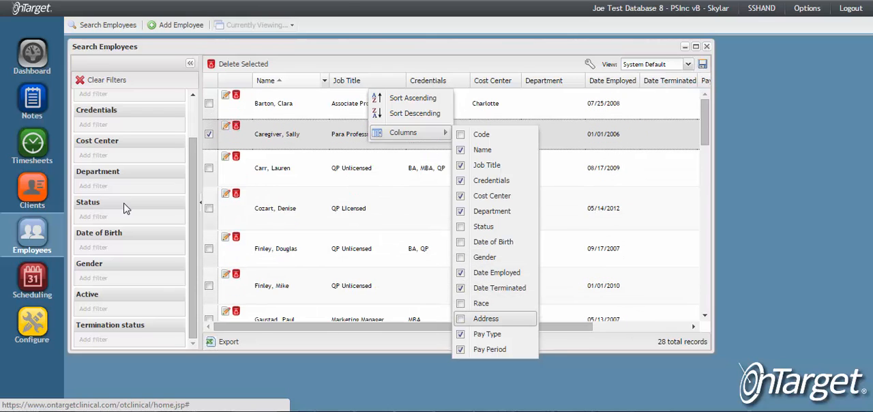
{"action": "left_click", "coordinate": [486, 318]}
{"action": "left_click", "coordinate": [124, 204]}
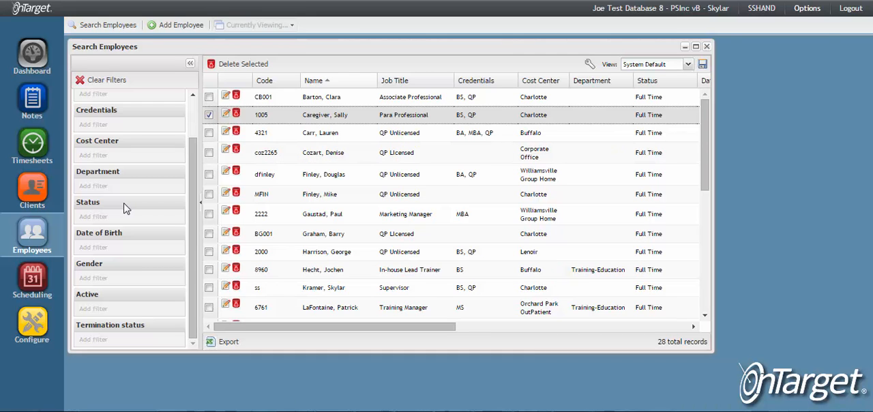
Go to Contact Support among the support options.
{"action": "left_click", "coordinate": [807, 8]}
{"action": "mouse_move", "coordinate": [763, 112]}
{"action": "left_click", "coordinate": [667, 114]}
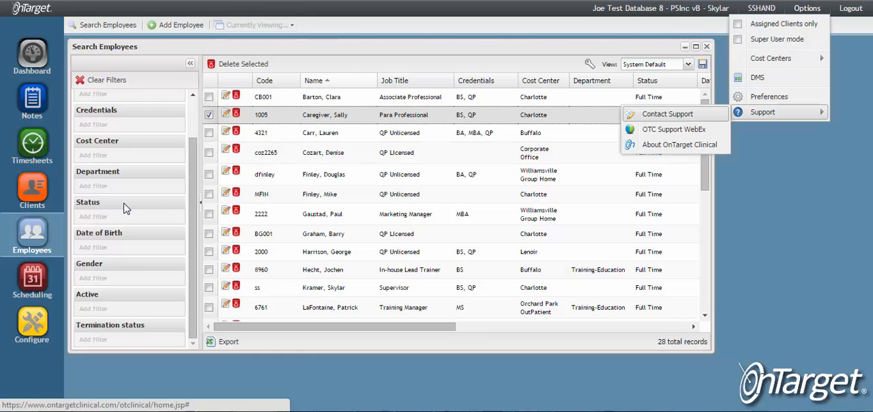